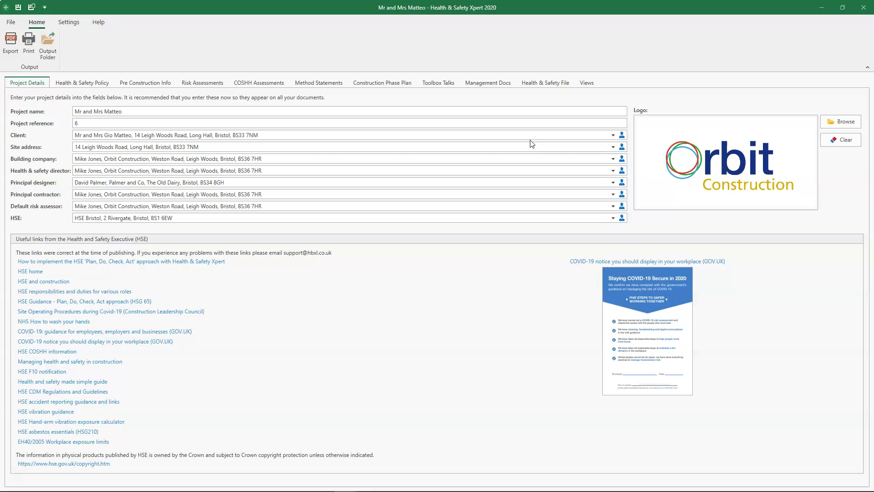
# Go to the HS33 Health & Safety File page, with all eight sections still empty.
pyautogui.click(551, 83)
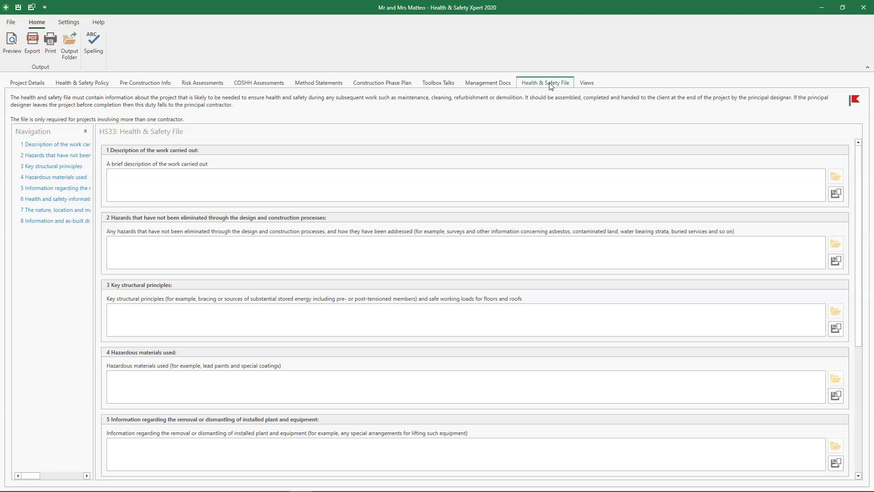
pyautogui.click(545, 85)
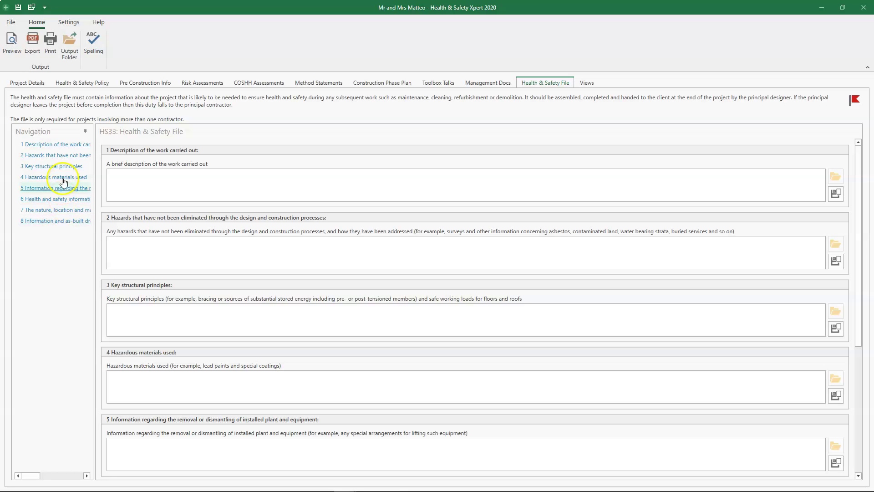
# Enter 'Single storey extension to the rear of the property.' as the section 1 work description.
pyautogui.click(62, 145)
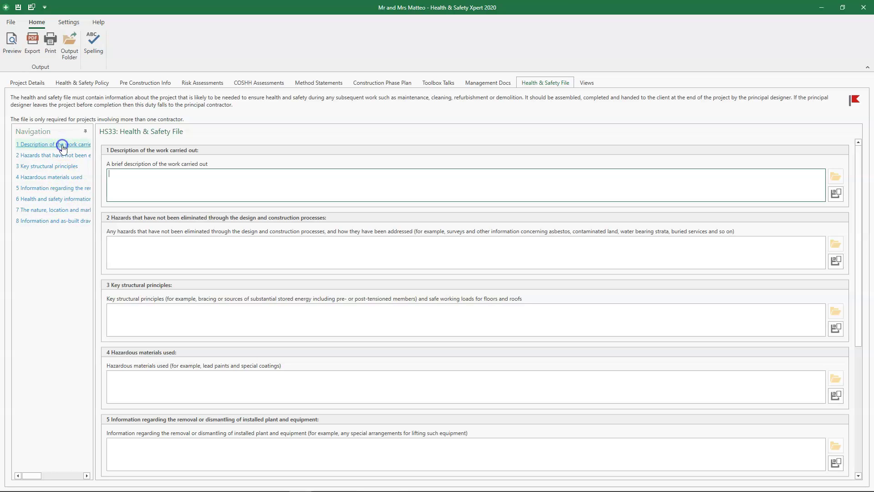
pyautogui.click(127, 177)
pyautogui.write('Sin')
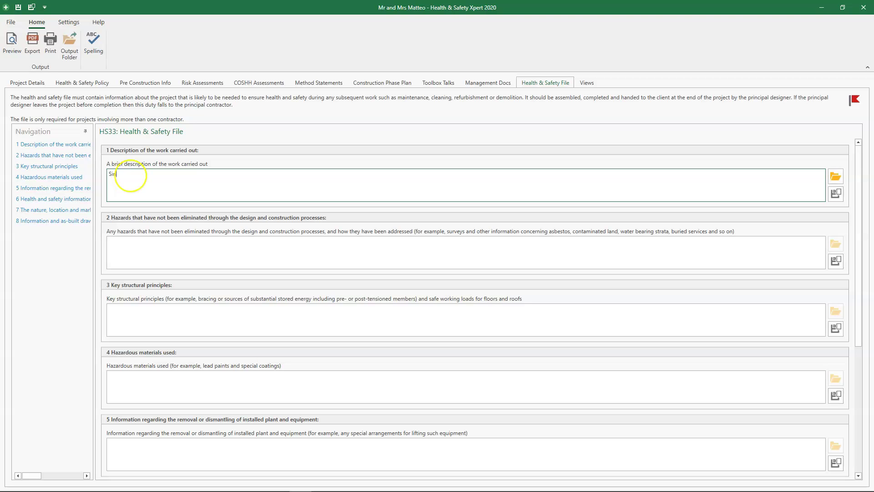
pyautogui.write('gle storey extension to the rear of the property.')
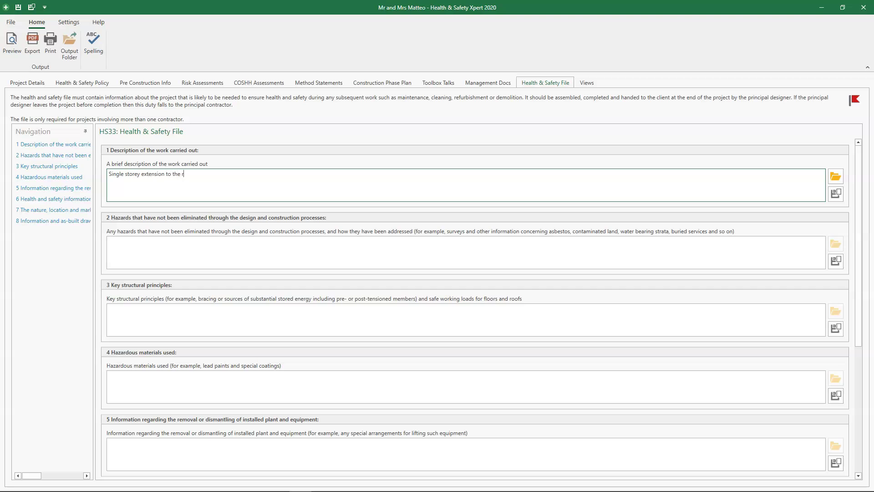
pyautogui.click(132, 182)
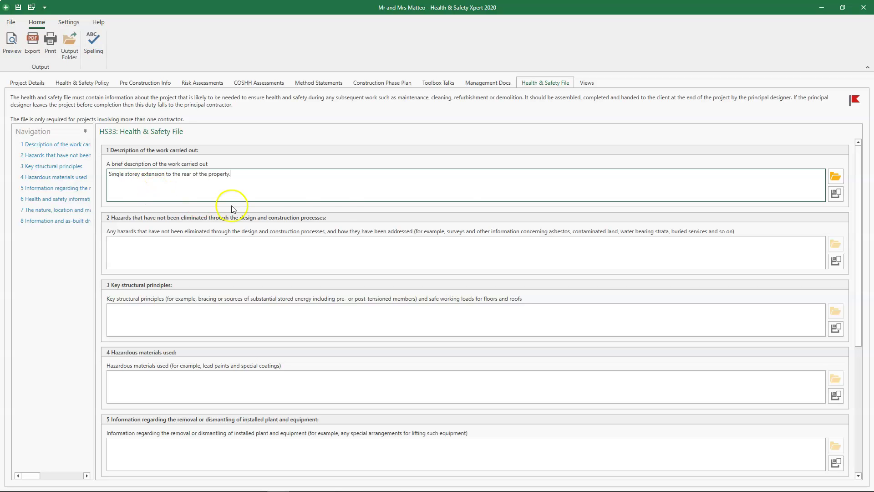
# Save that text as the default paragraph 'Single storey extension'.
pyautogui.click(838, 199)
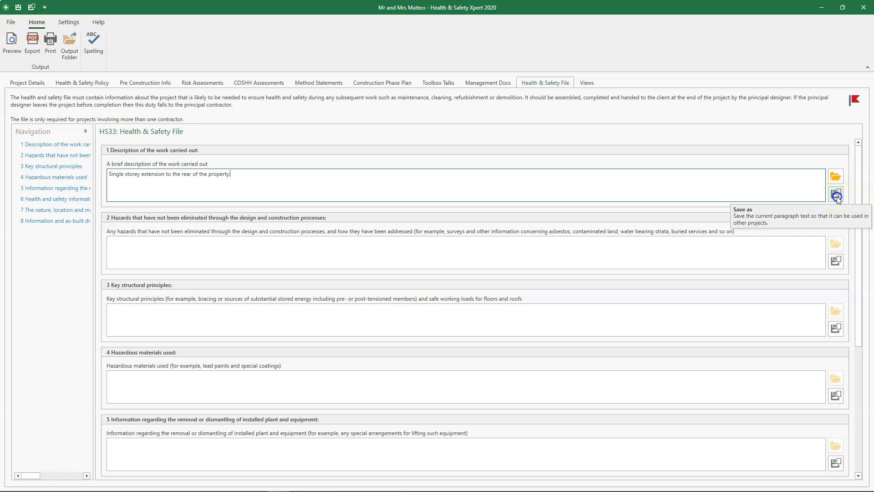
pyautogui.click(837, 196)
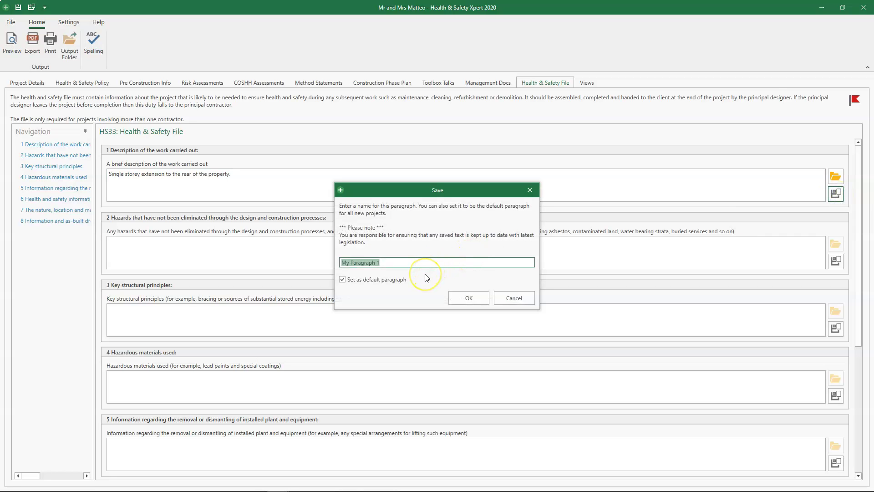
pyautogui.write('Single storey extension')
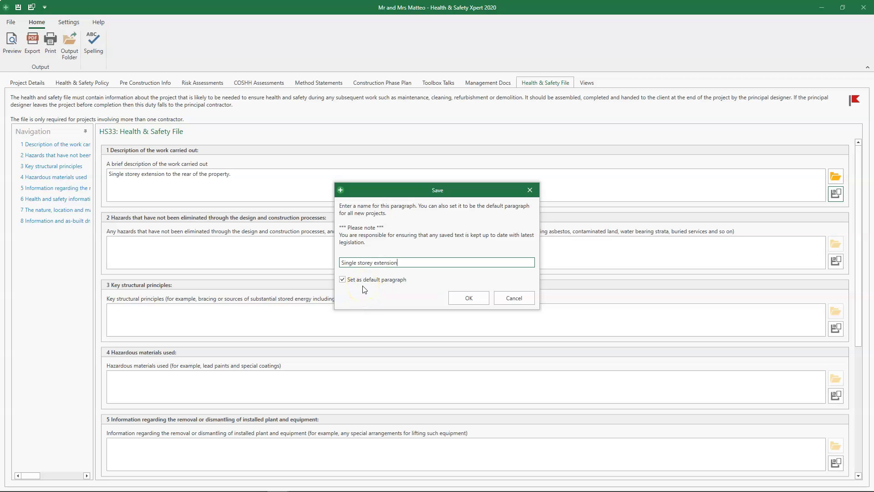
pyautogui.click(476, 298)
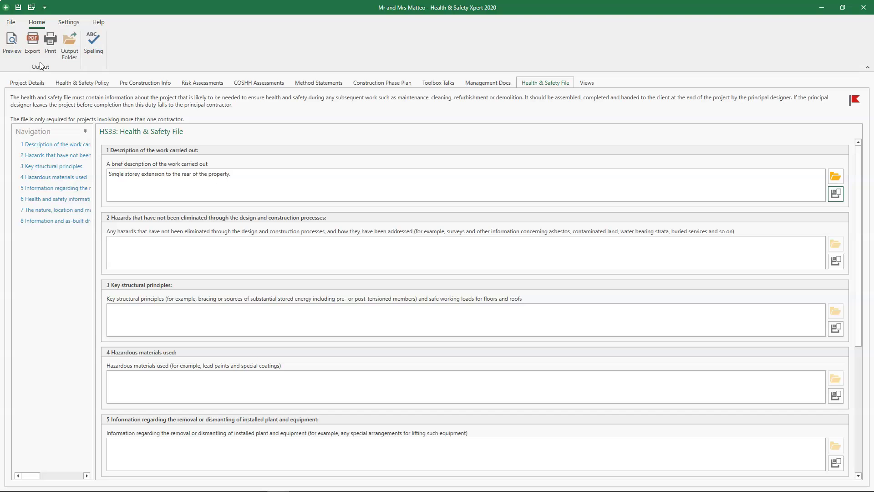
# Open a maximized print preview and page between the cover page and contents page.
pyautogui.click(12, 44)
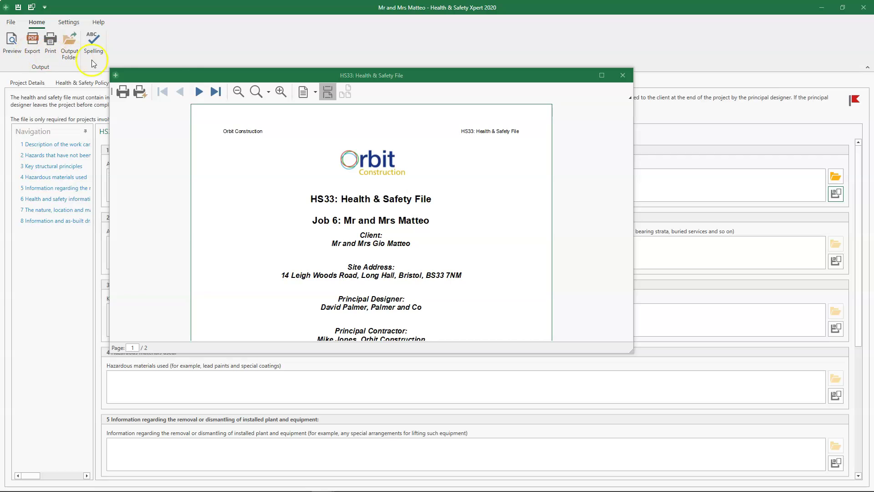
pyautogui.doubleClick(209, 74)
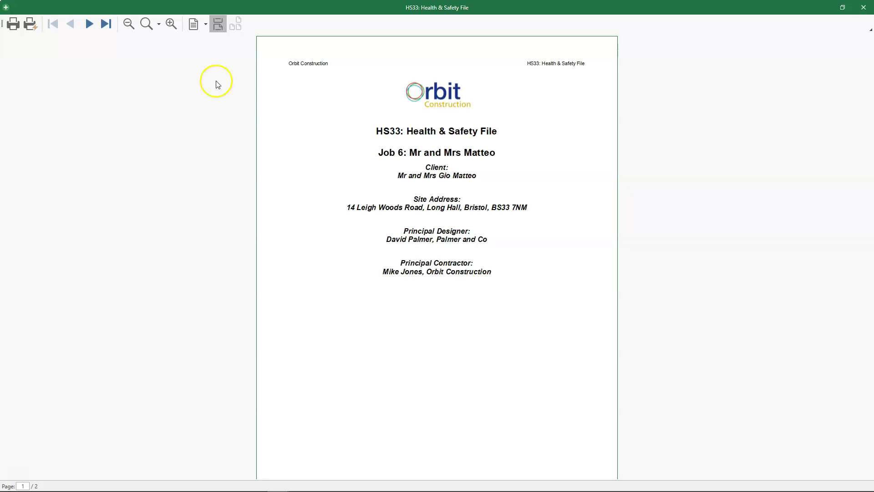
pyautogui.scroll(-5, 300, 131)
pyautogui.scroll(-12, 305, 132)
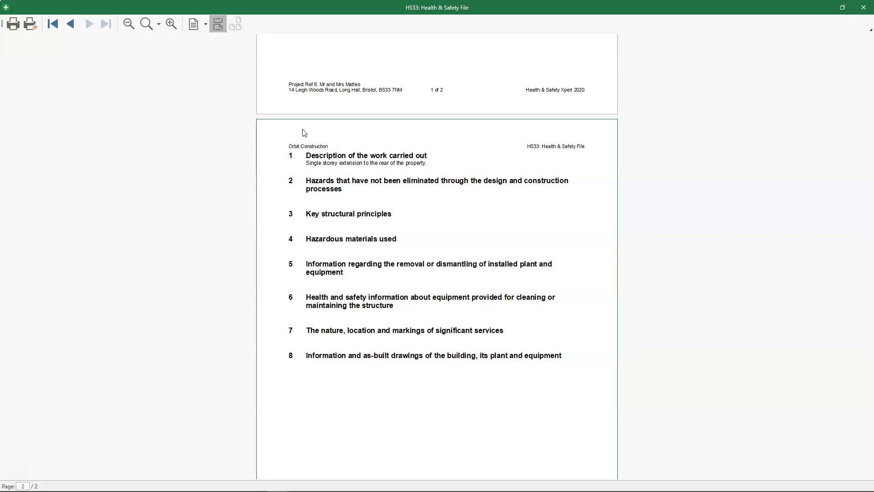
pyautogui.click(71, 25)
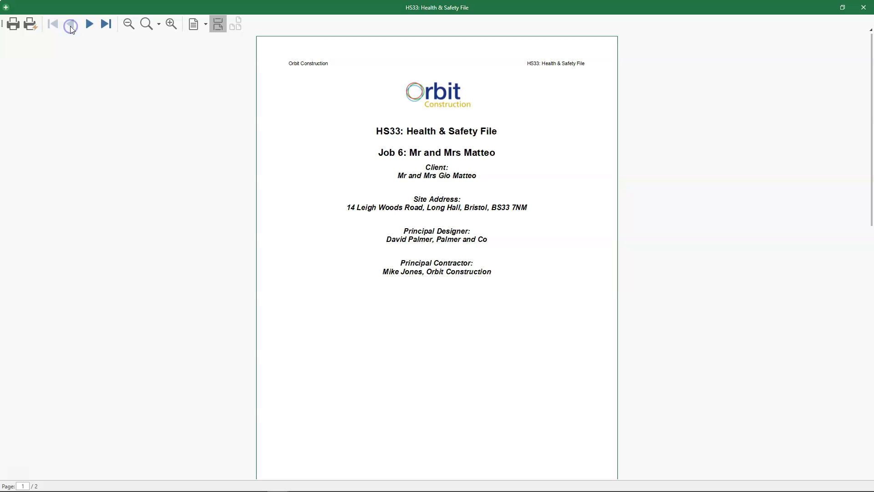
pyautogui.click(90, 25)
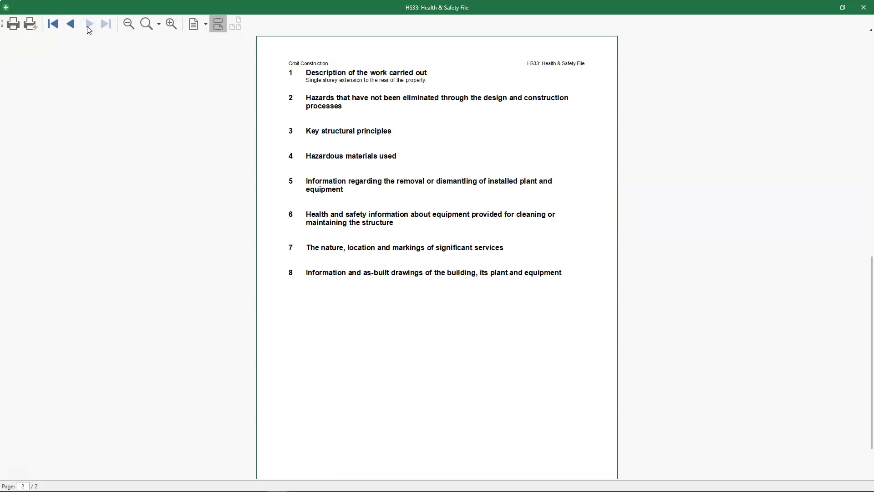
pyautogui.click(414, 135)
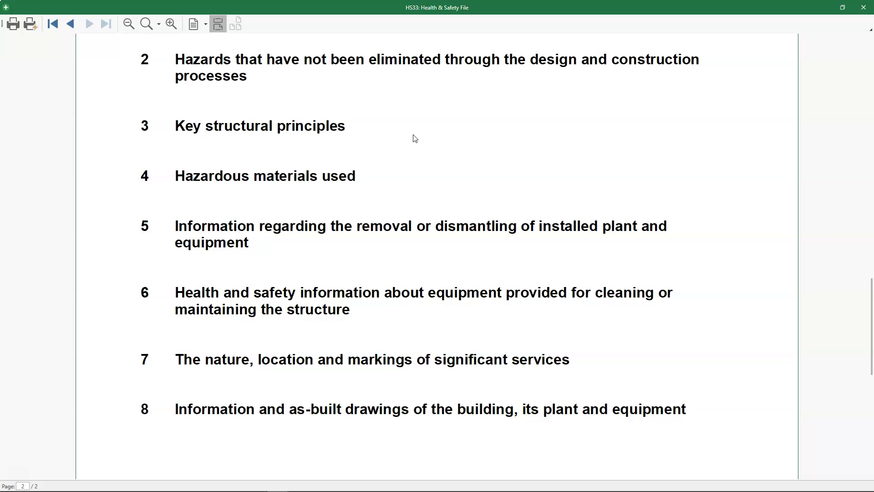
pyautogui.scroll(-2, 414, 138)
pyautogui.scroll(-1, 415, 138)
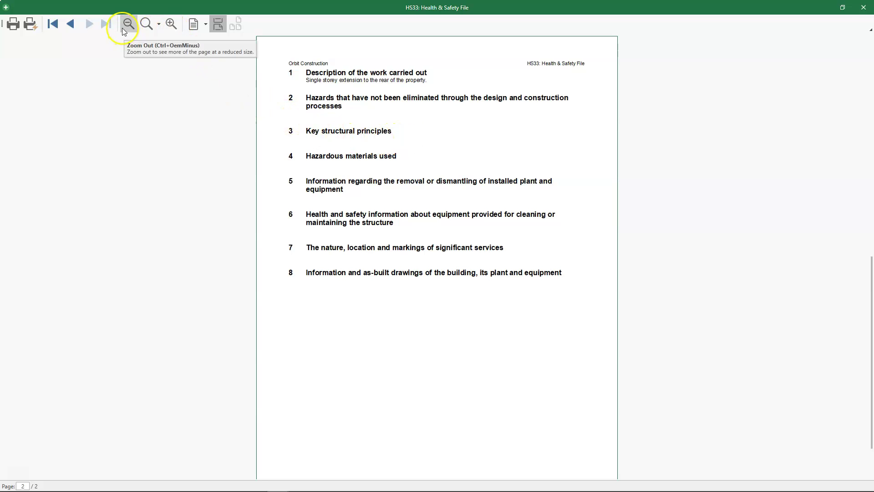
# Show the preview in Two Pages layout, then close it.
pyautogui.click(198, 28)
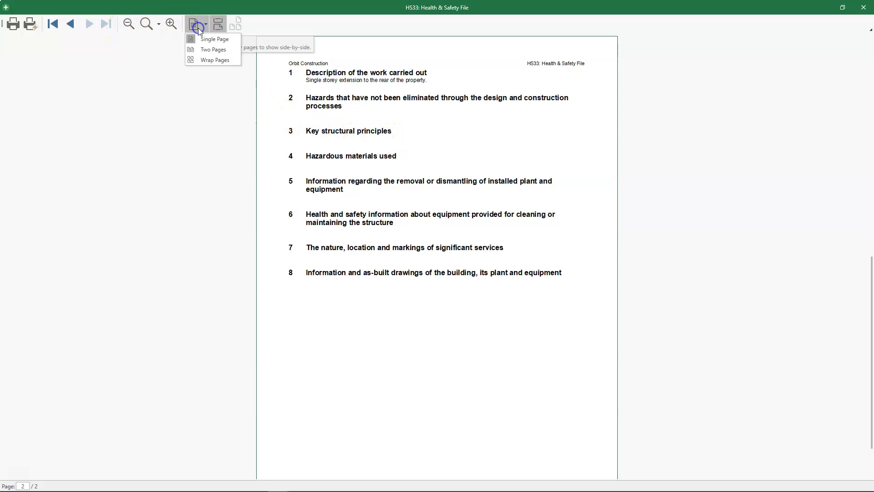
pyautogui.click(223, 49)
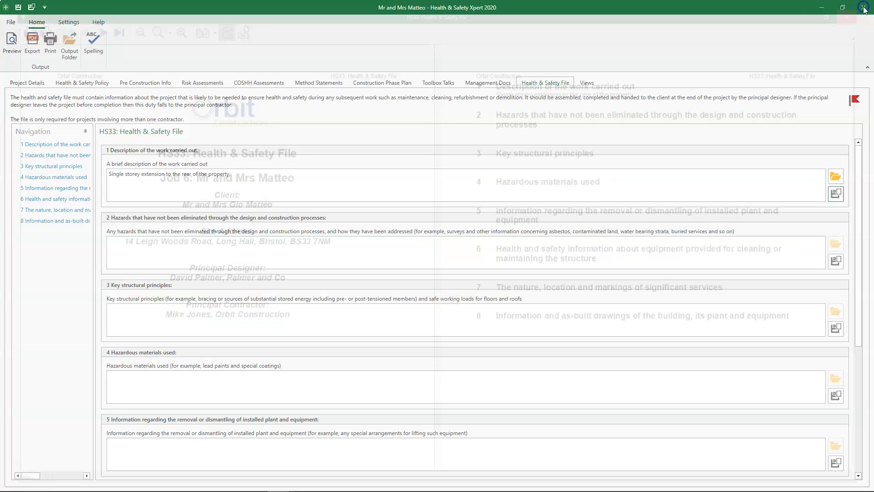
pyautogui.click(865, 9)
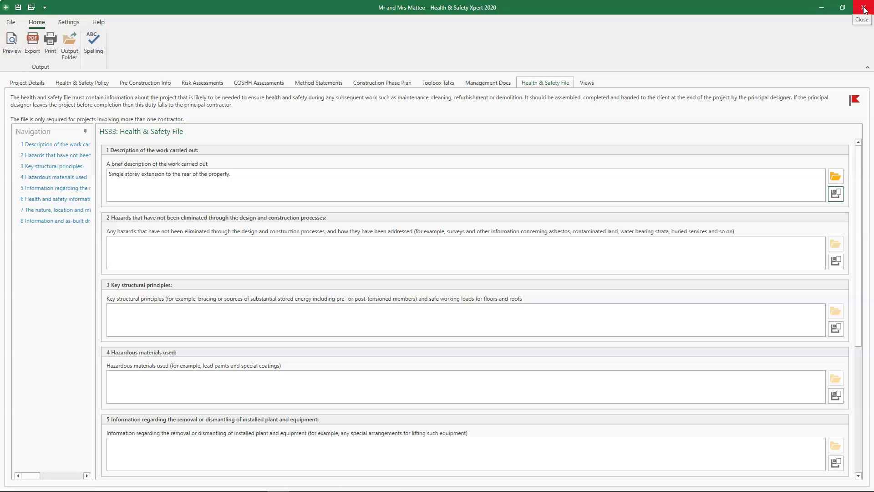
# Export HS33 as Word Document (*.docx) with a cover sheet listing just the selected documents.
pyautogui.click(33, 52)
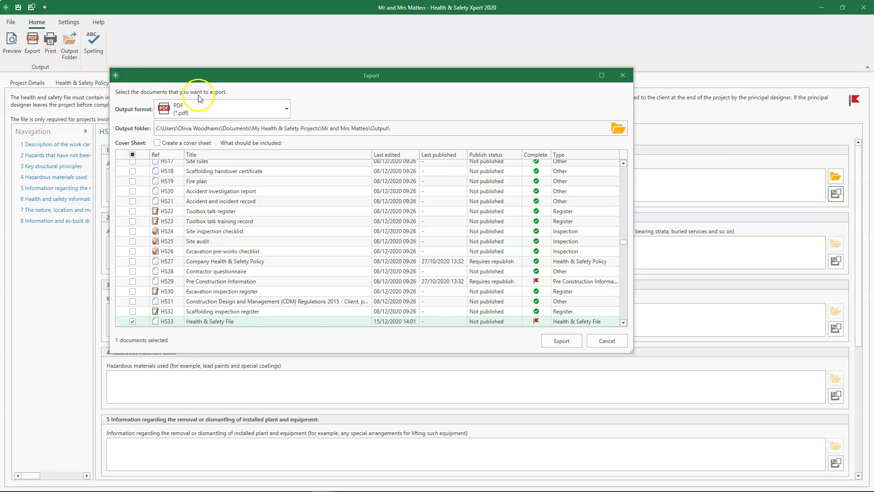
pyautogui.click(287, 109)
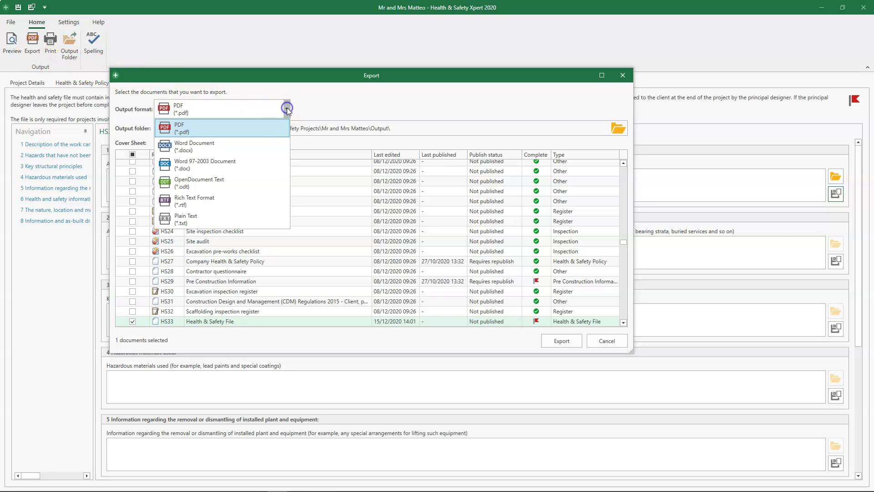
pyautogui.click(243, 141)
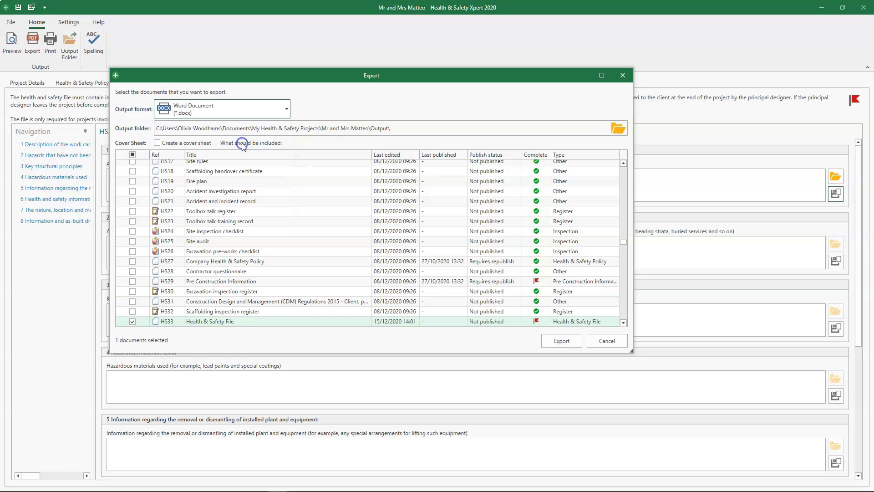
pyautogui.click(156, 143)
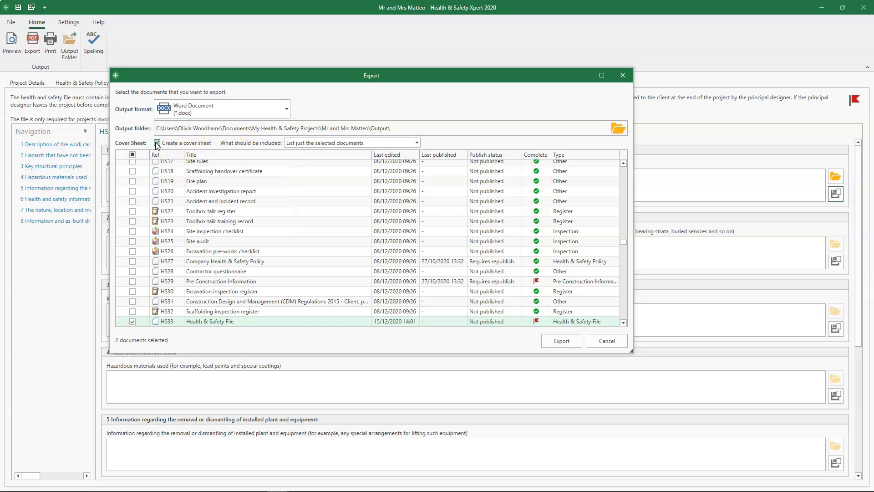
pyautogui.click(416, 143)
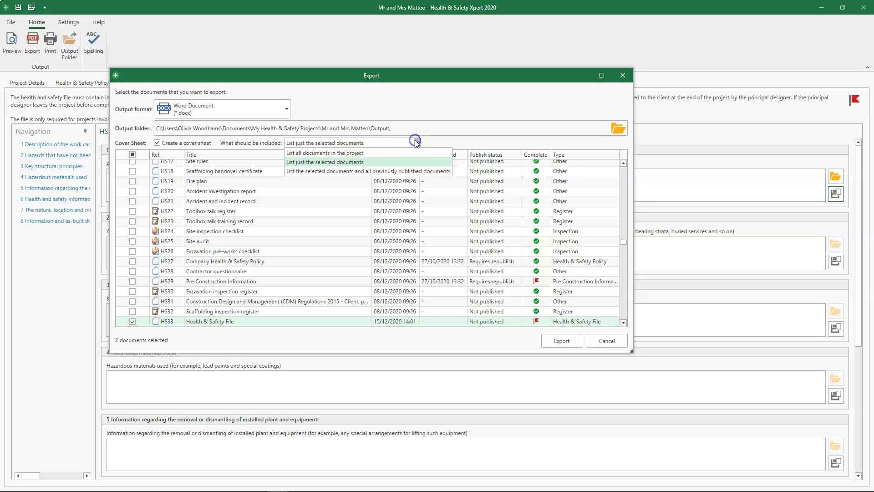
pyautogui.click(353, 163)
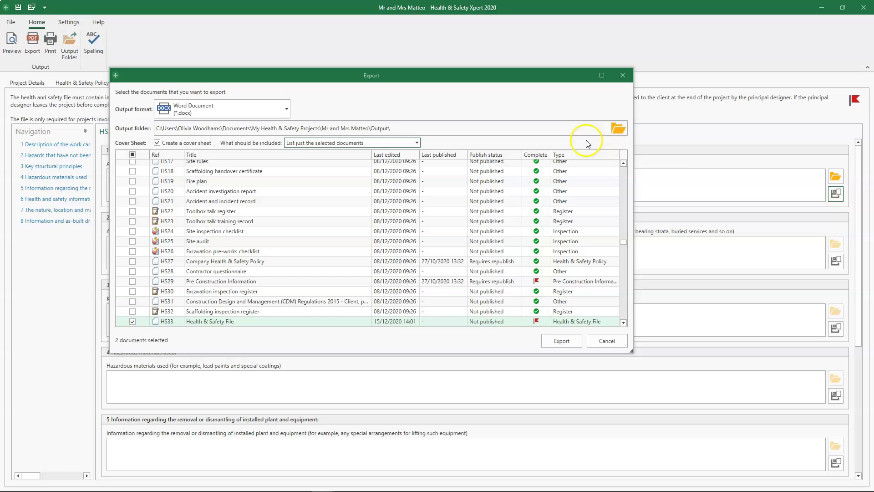
pyautogui.click(615, 130)
pyautogui.click(262, 326)
pyautogui.click(563, 340)
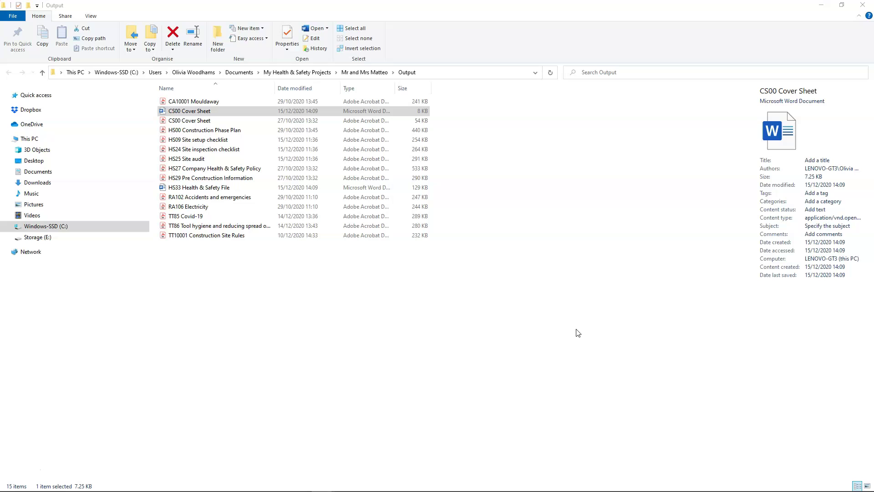
# Close the Output folder after checking the exported .docx files.
pyautogui.click(863, 5)
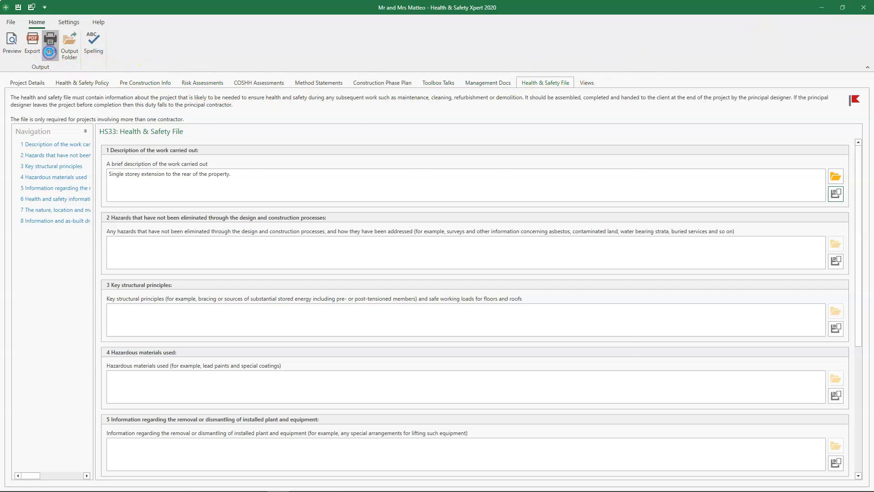
# Print HS33 together with HS17 Site rules and a cover sheet on the HP Deskjet 1510 series.
pyautogui.click(51, 51)
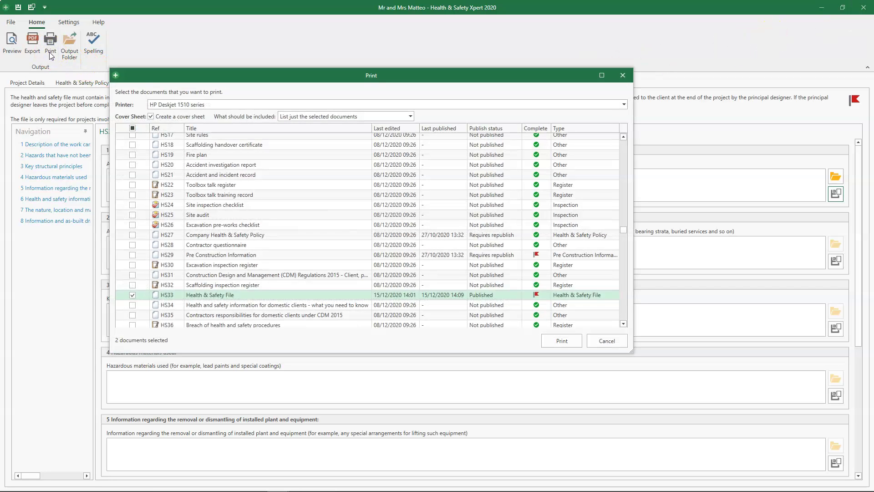
pyautogui.click(133, 135)
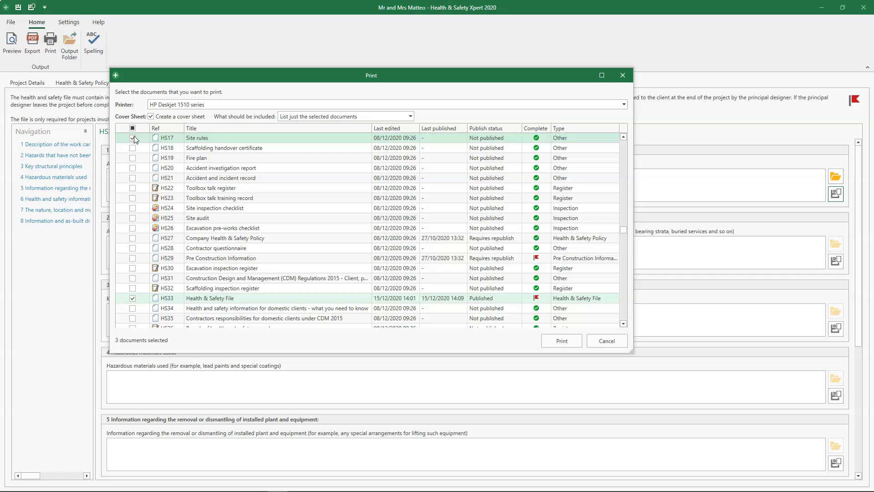
pyautogui.click(564, 345)
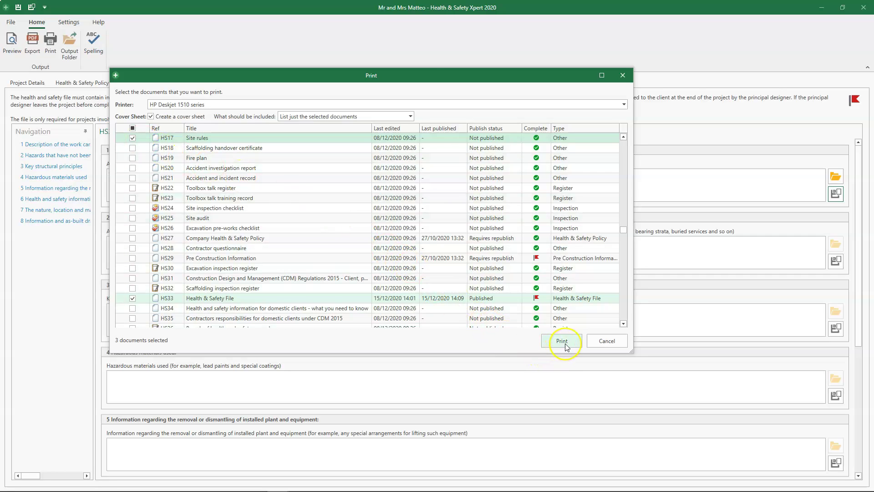